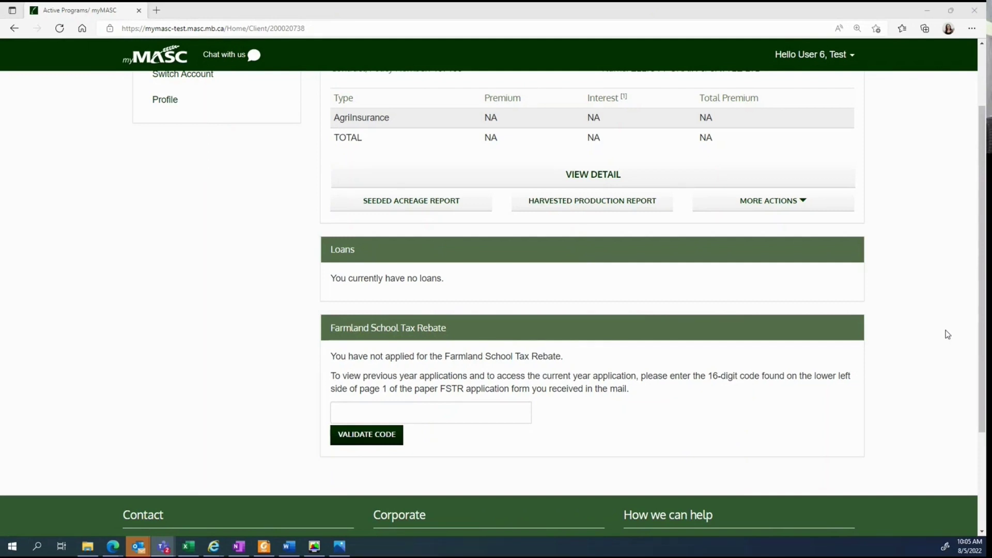
Open the Carry Over Production Report for the AgriInsurance contract and look through its crop list.
left_click(798, 207)
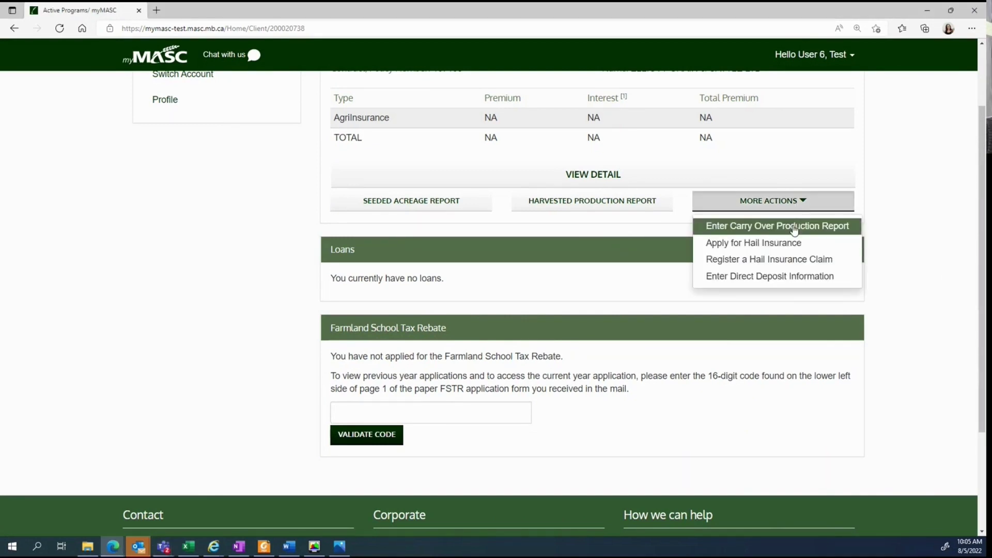
left_click(794, 231)
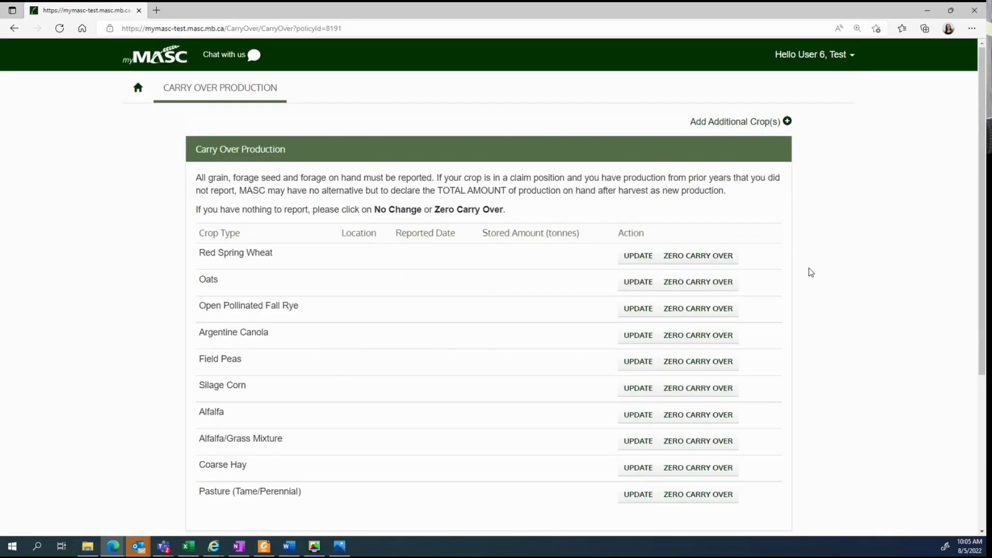
scroll(811, 273, "down", 2)
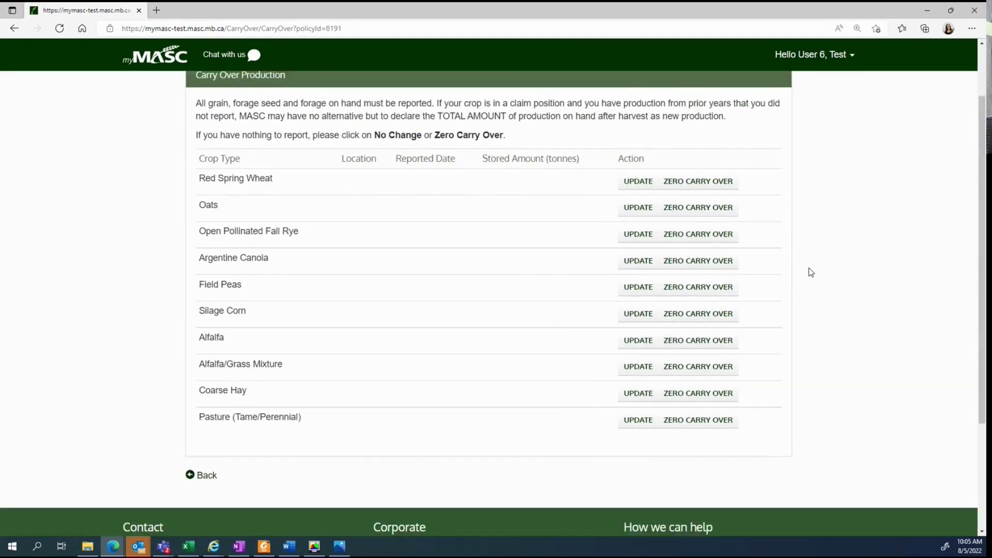
scroll(811, 273, "up", 2)
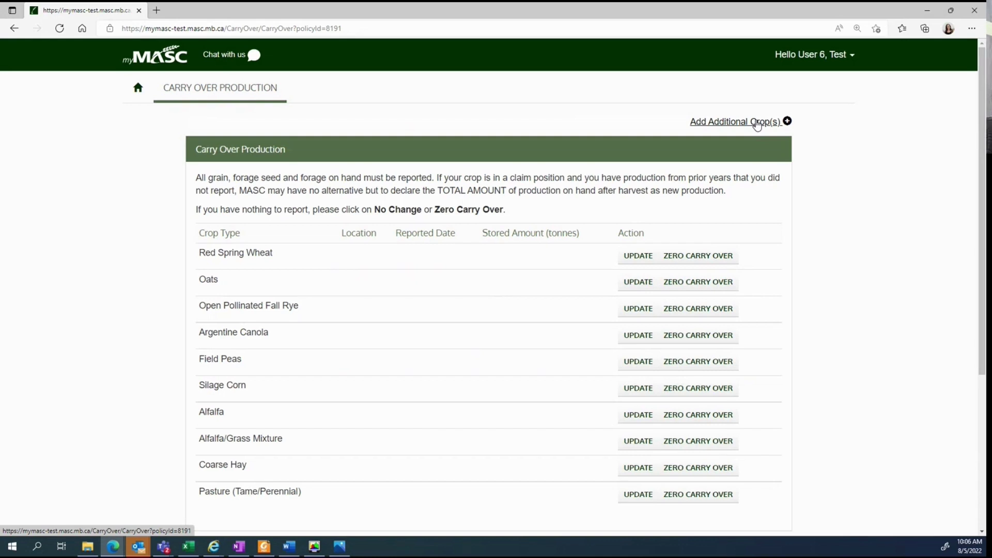
Report 1,000 bushels of Red Spring Wheat stored on farm and save the entry.
left_click(639, 257)
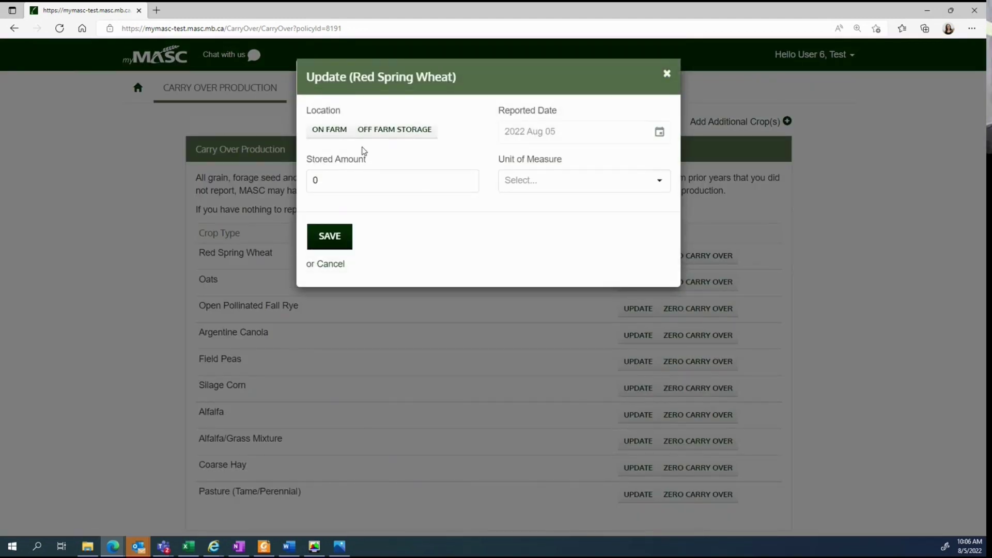
left_click(329, 132)
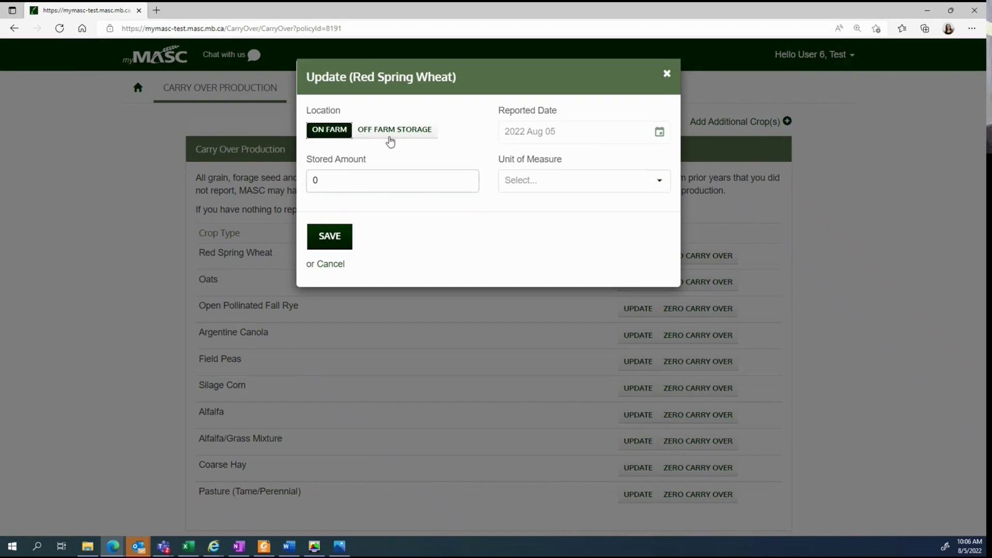
left_click(339, 180)
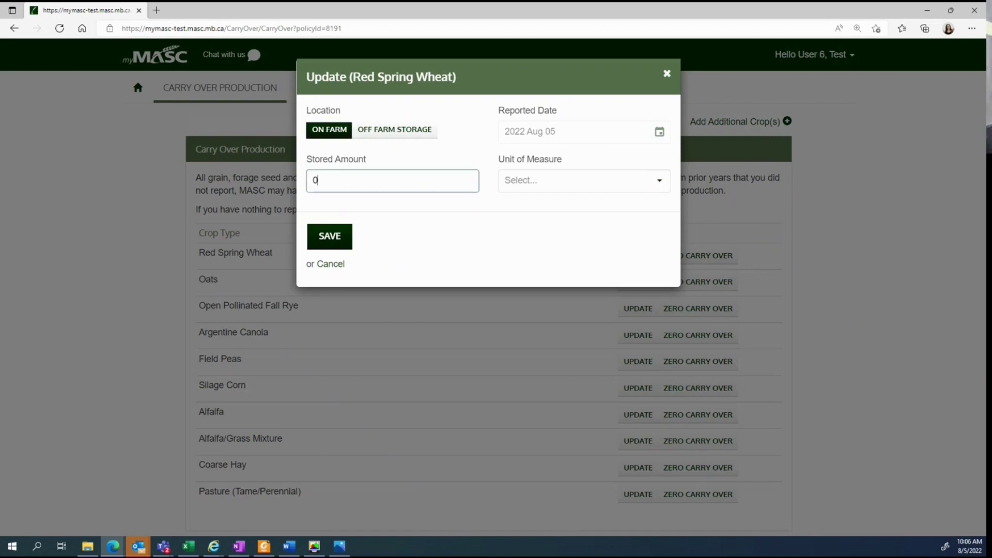
key("BackSpace")
type("1,000")
left_click(565, 187)
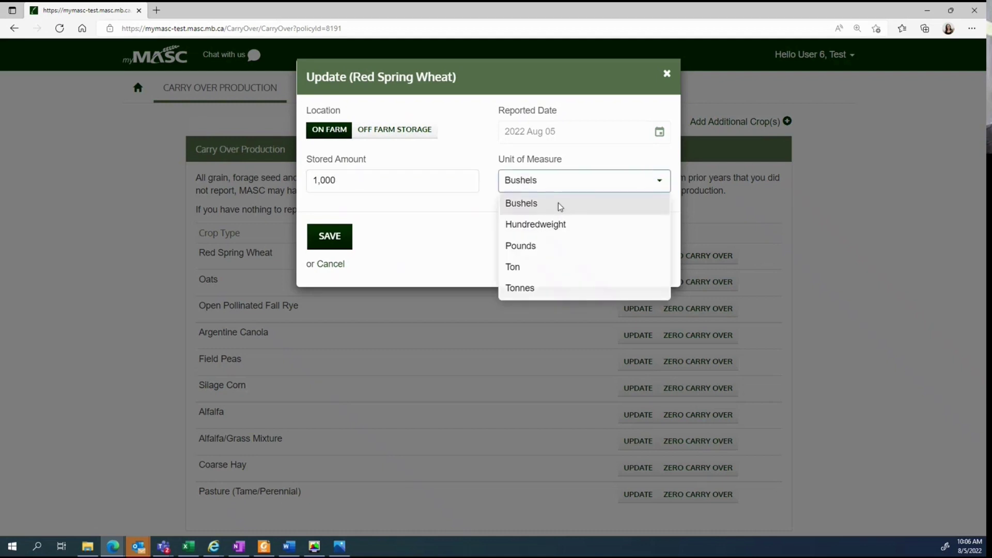
left_click(560, 207)
left_click(336, 239)
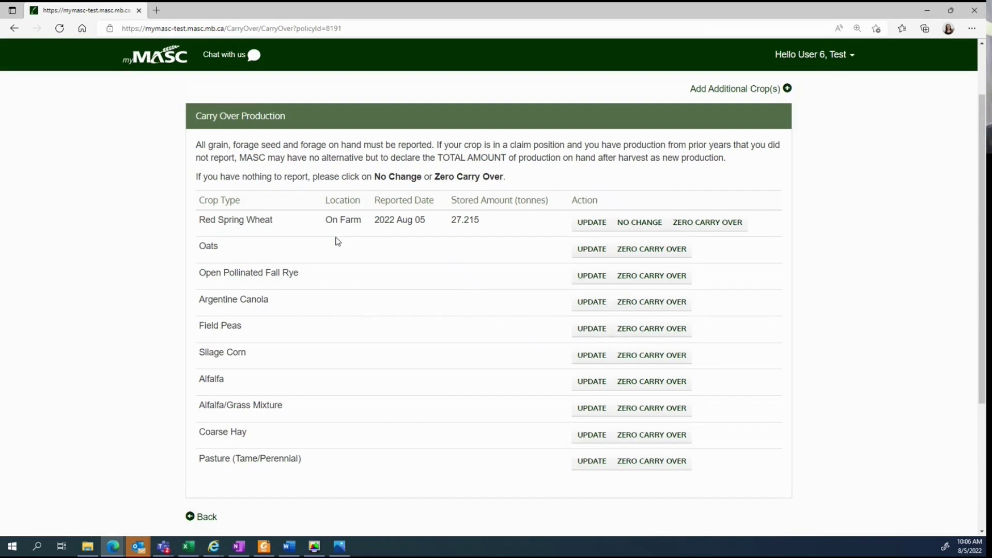
Report zero carry over for Oats.
scroll(337, 241, "down", 1)
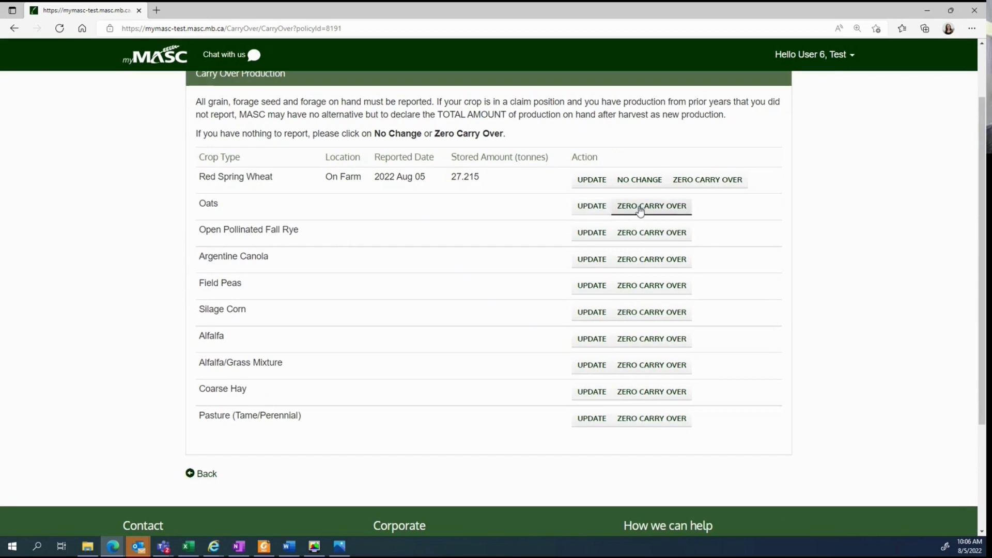
left_click(640, 209)
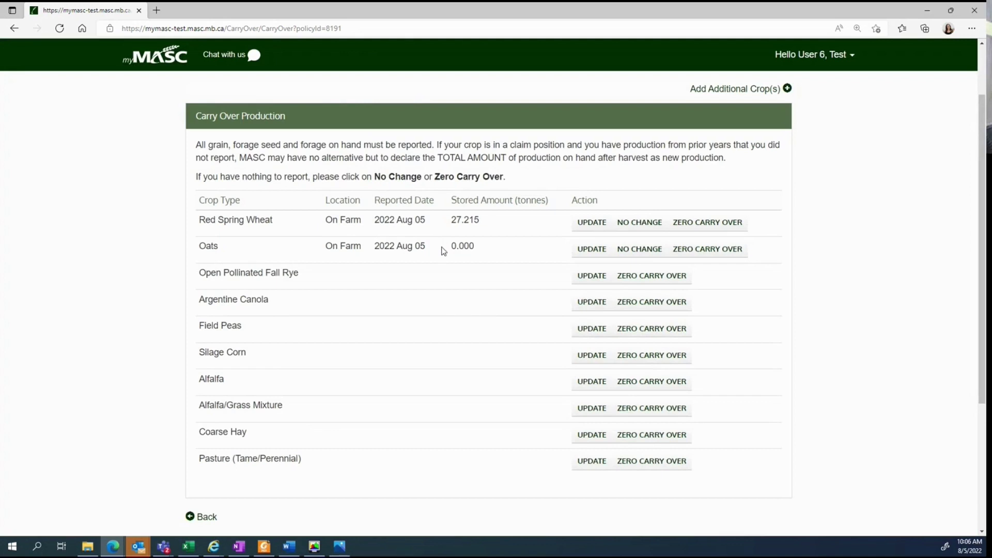
Report 5,000 bushels of Argentine Canola stored on farm and save the entry.
scroll(598, 305, "down", 1)
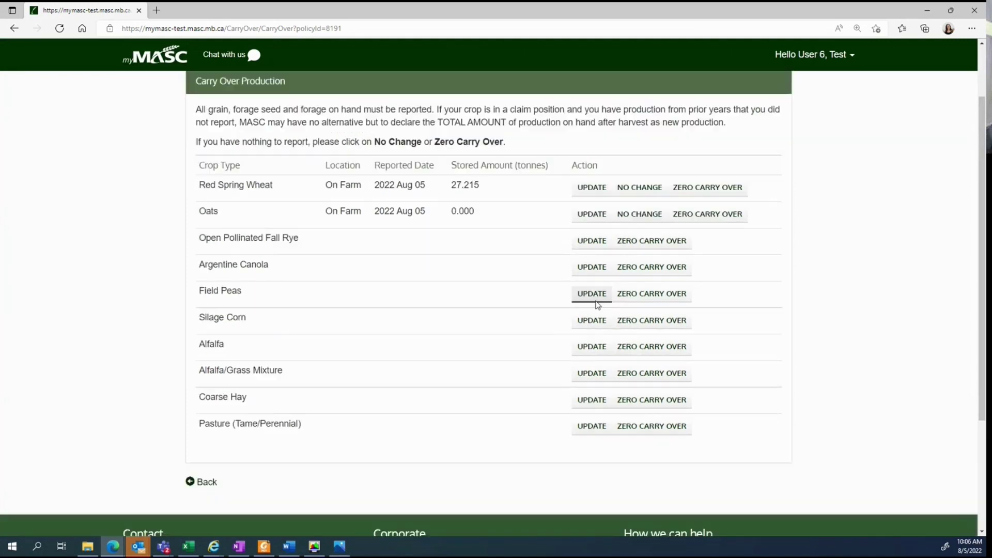
scroll(596, 290, "down", 1)
left_click(591, 261)
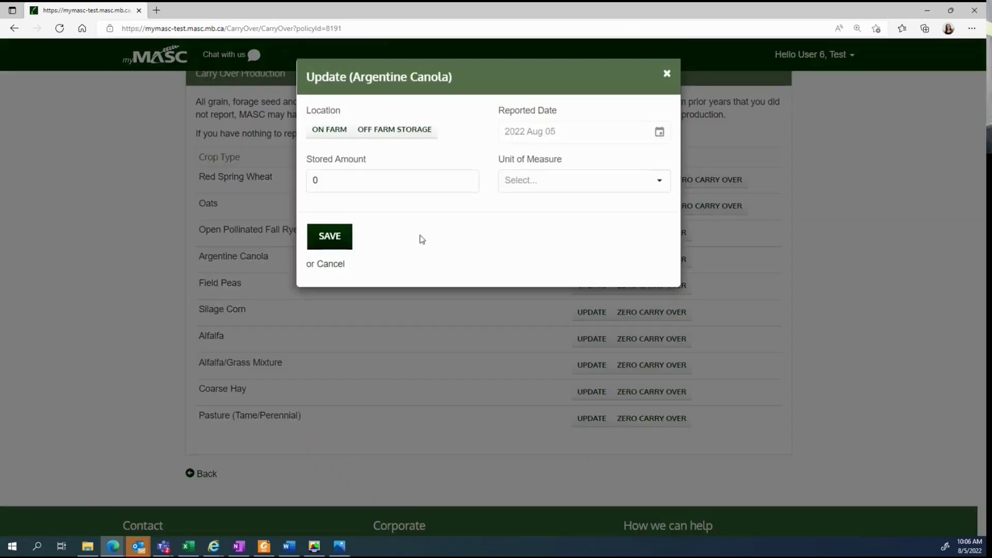
type("5,000")
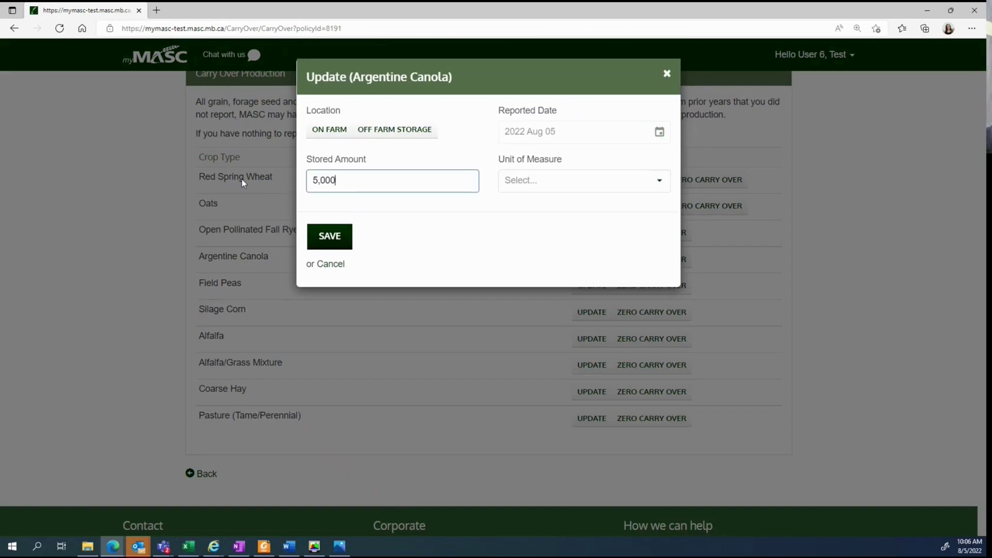
left_click(620, 187)
left_click(520, 202)
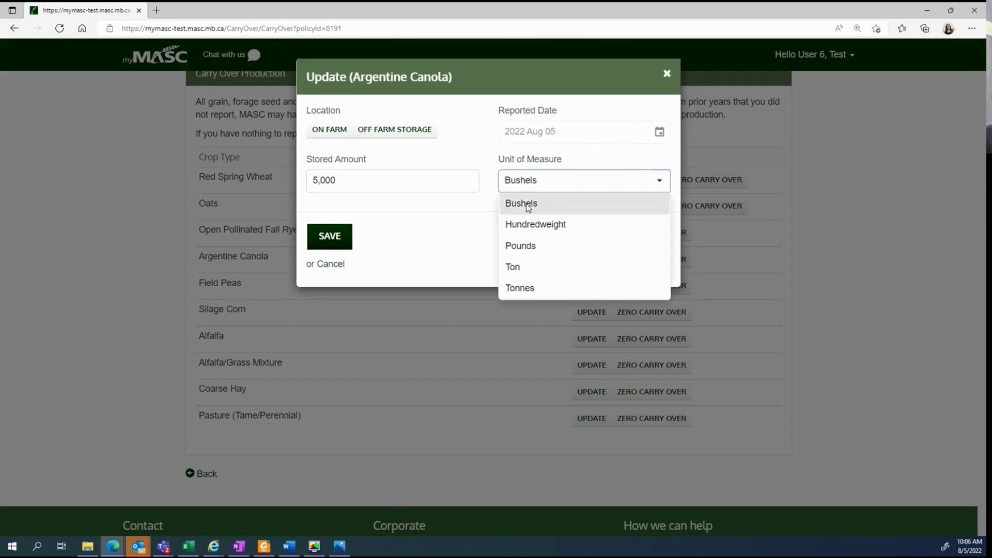
left_click(327, 139)
left_click(324, 134)
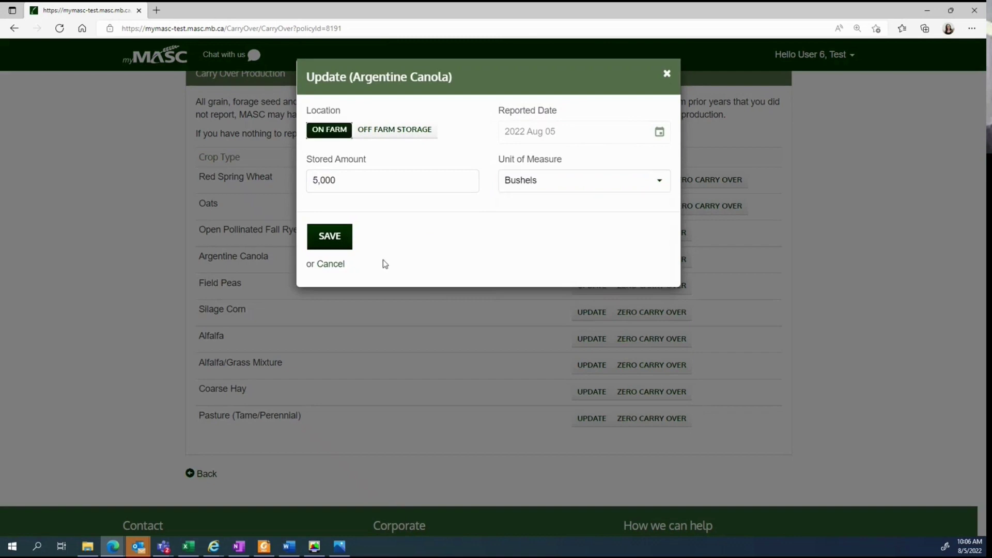
left_click(334, 239)
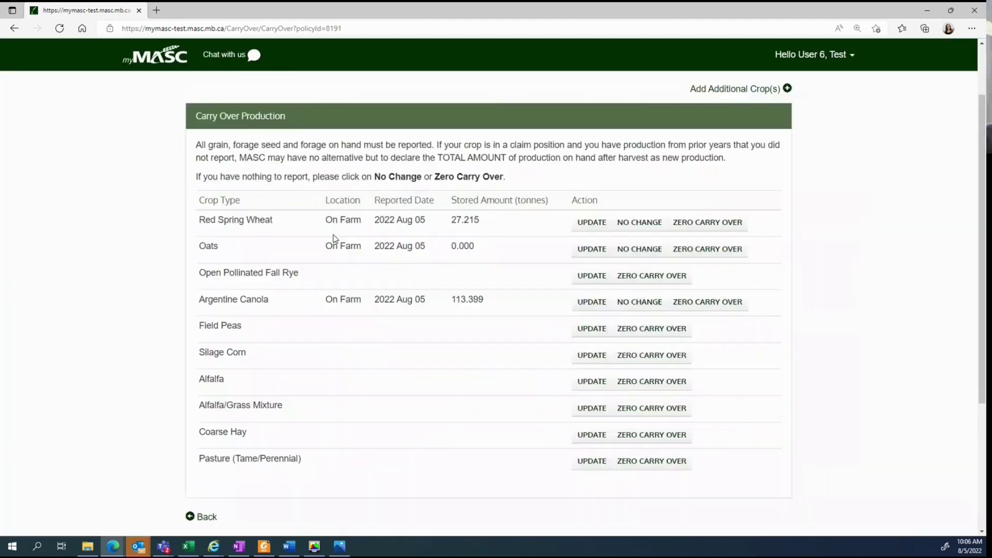
Add an additional crop entry to the carry over report with the crop type Red Spring Wheat (001).
scroll(333, 239, "down", 1)
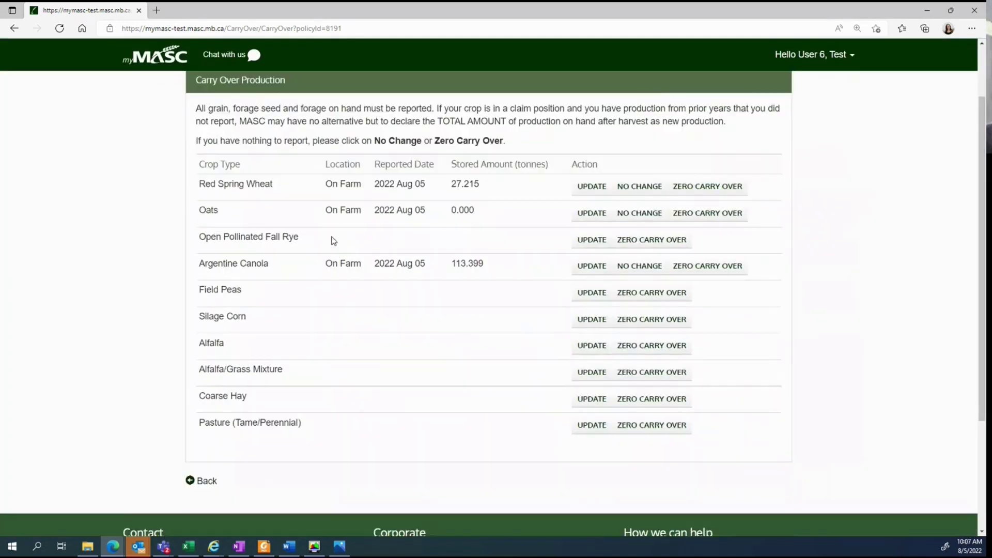
scroll(776, 305, "up", 2)
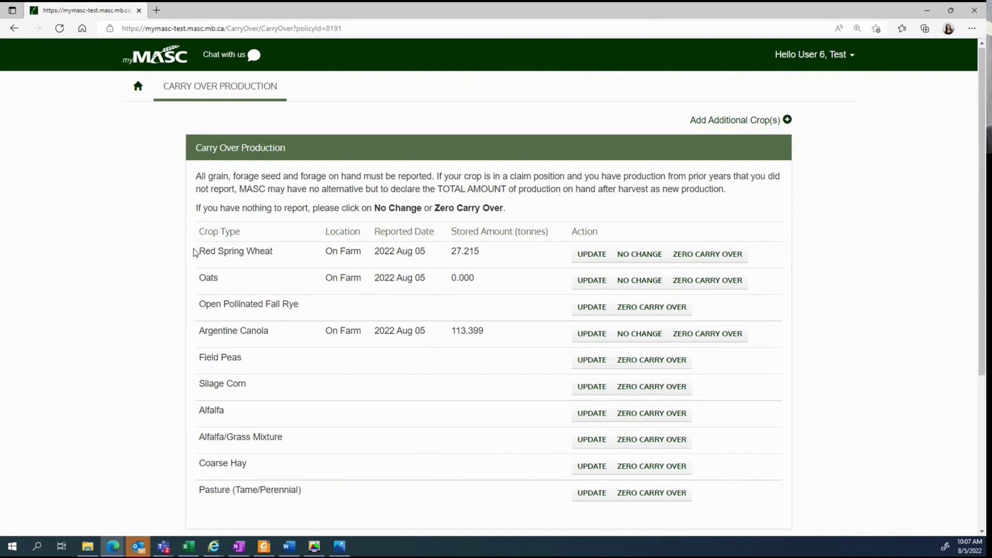
mouse_move(193, 252)
left_mouse_down()
mouse_move(492, 262)
mouse_move(195, 251)
left_mouse_up()
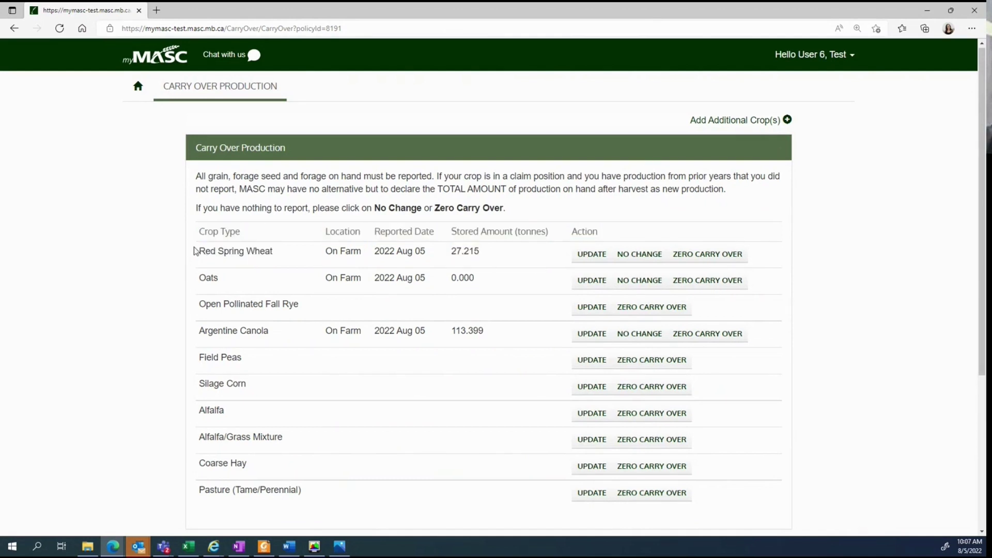
left_click(758, 121)
left_click(357, 132)
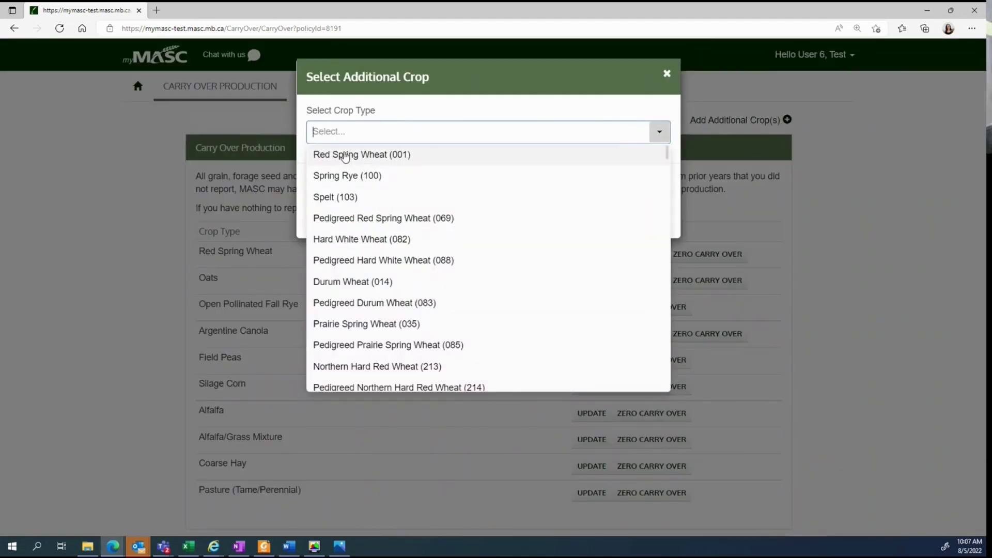
left_click(345, 156)
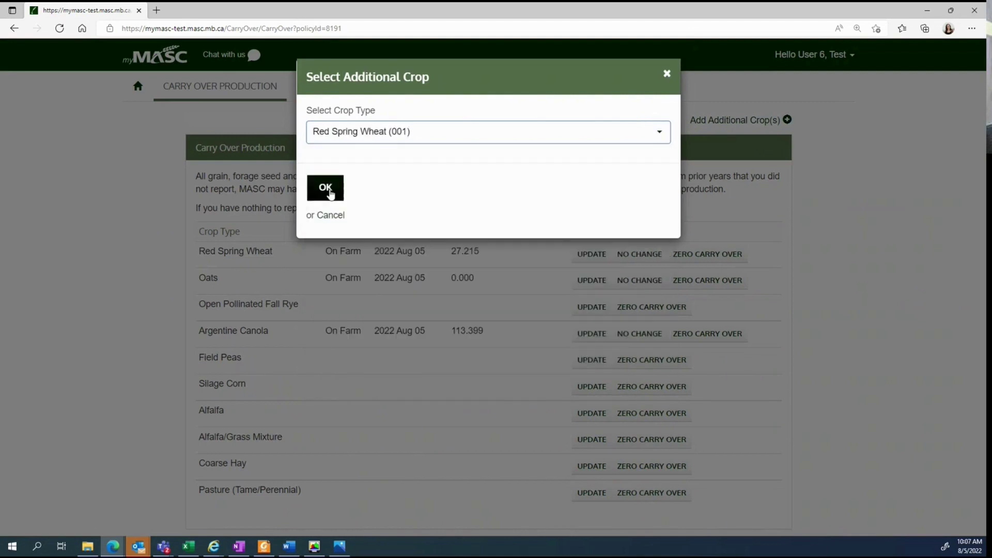
left_click(330, 193)
Set the additional Red Spring Wheat entry to off farm storage with 1,000 bushels and save it.
left_click(382, 131)
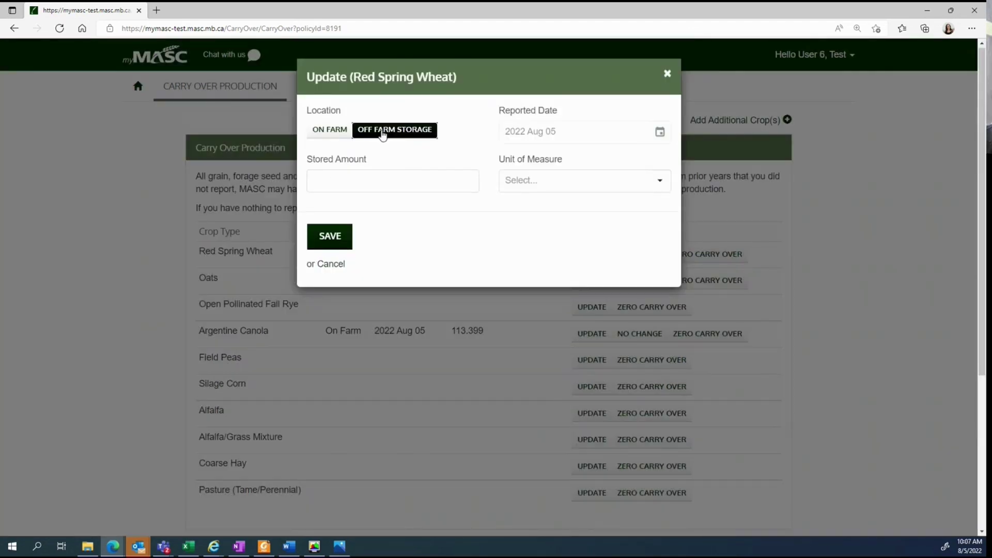
left_click(374, 182)
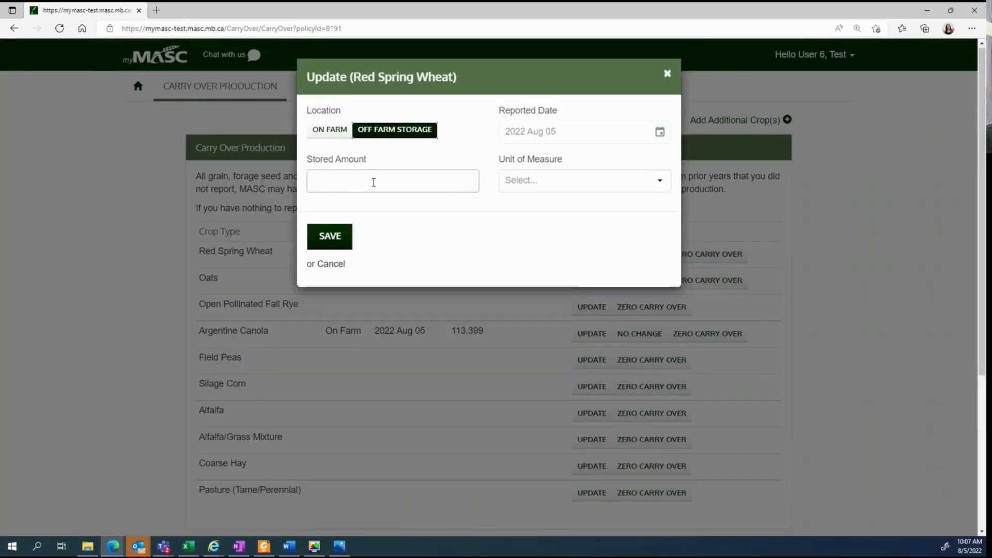
type("1")
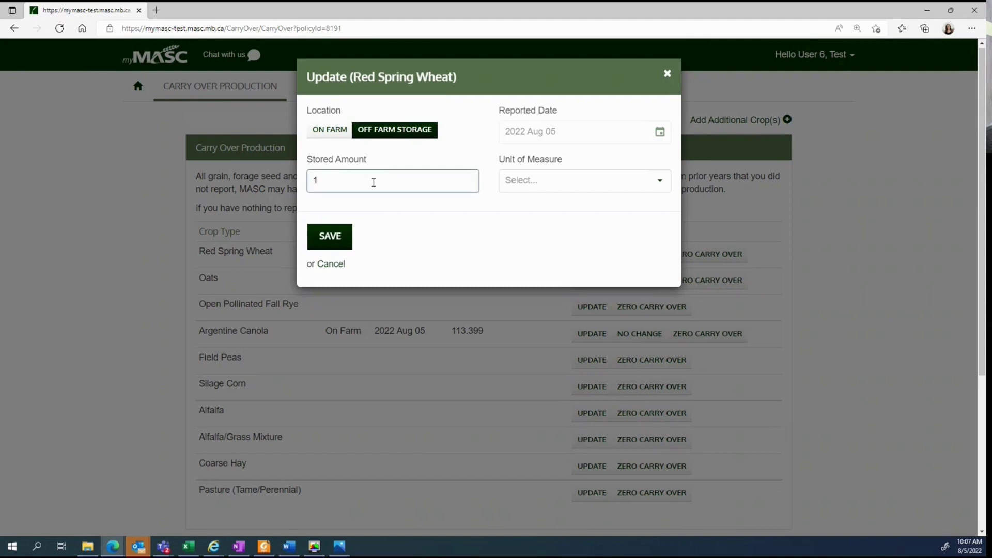
type(",000")
left_click(549, 184)
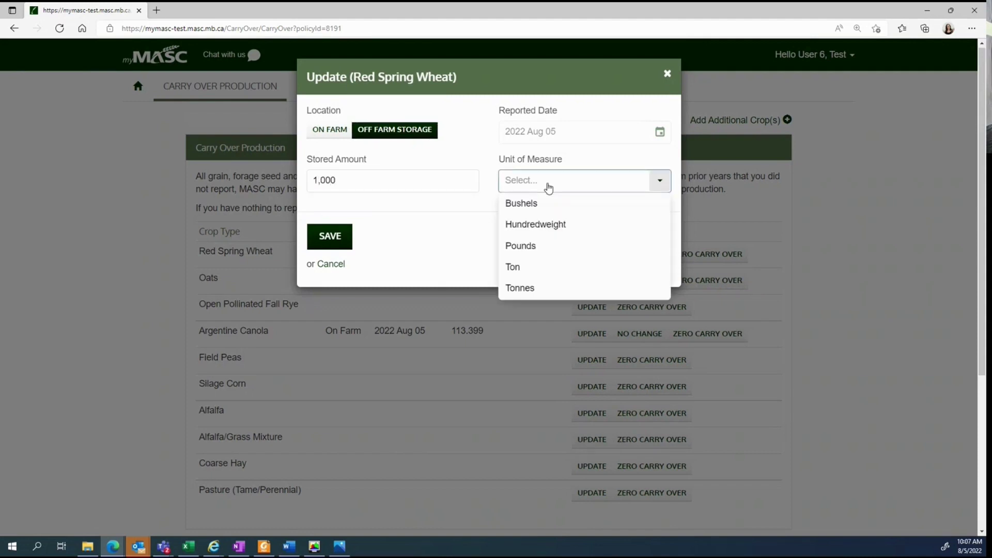
left_click(521, 203)
left_click(320, 242)
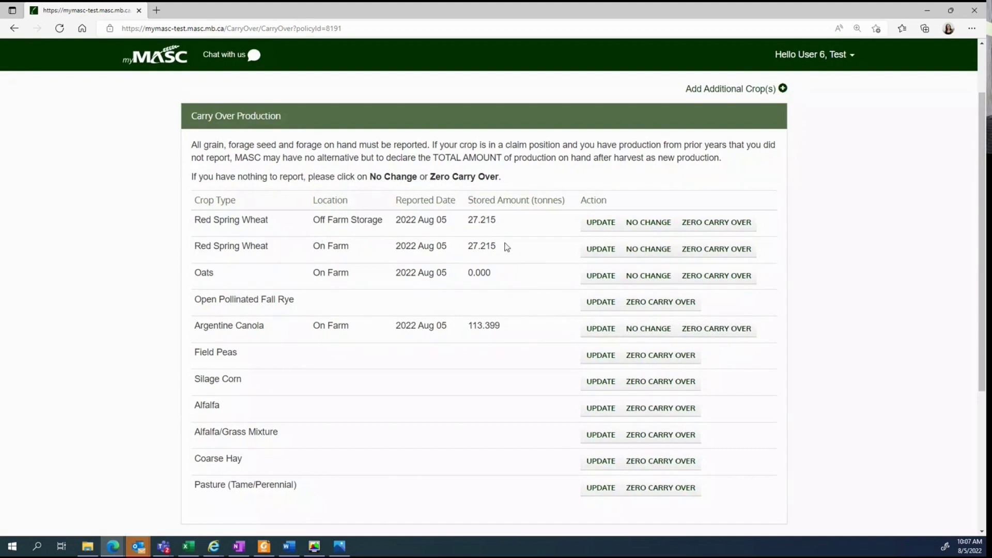
scroll(505, 246, "down", 1)
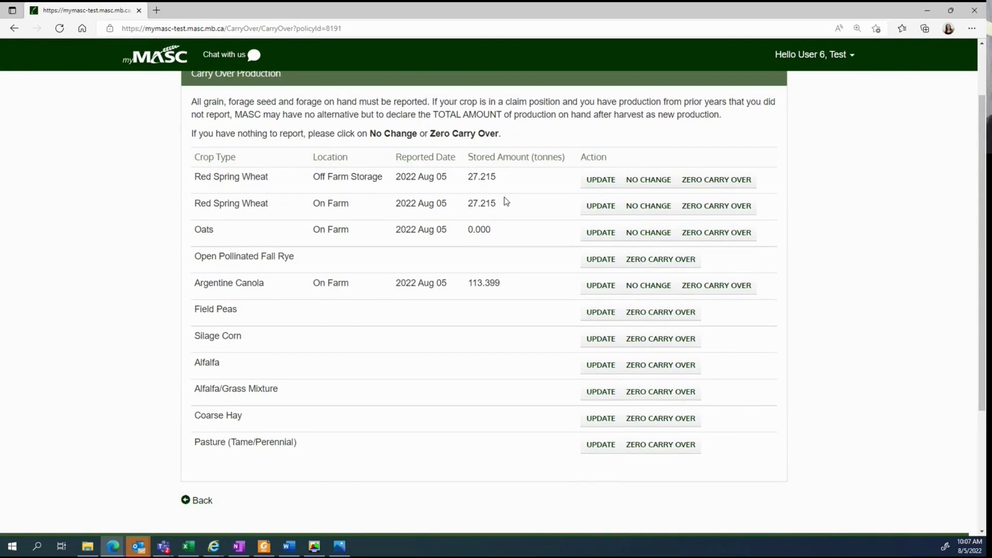
scroll(507, 202, "up", 2)
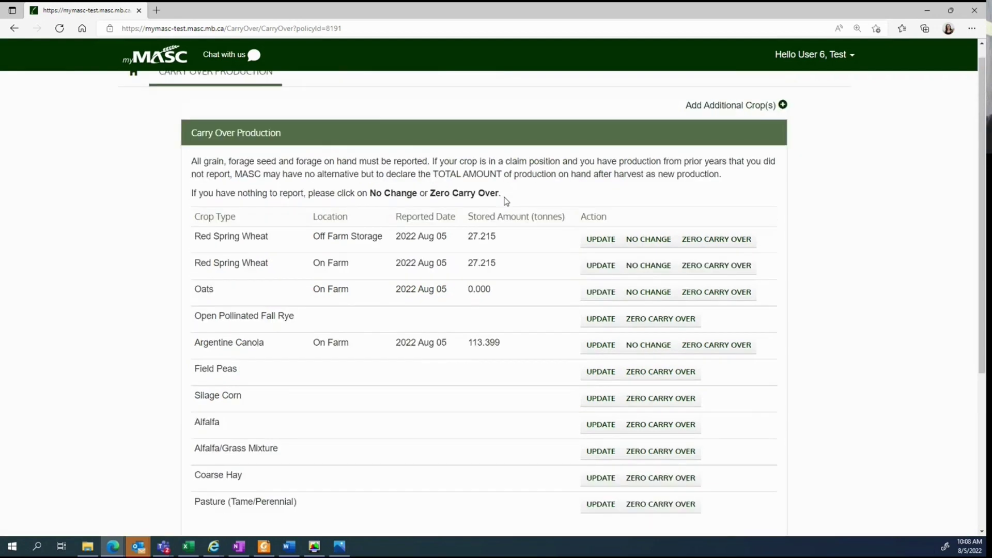
scroll(506, 201, "down", 2)
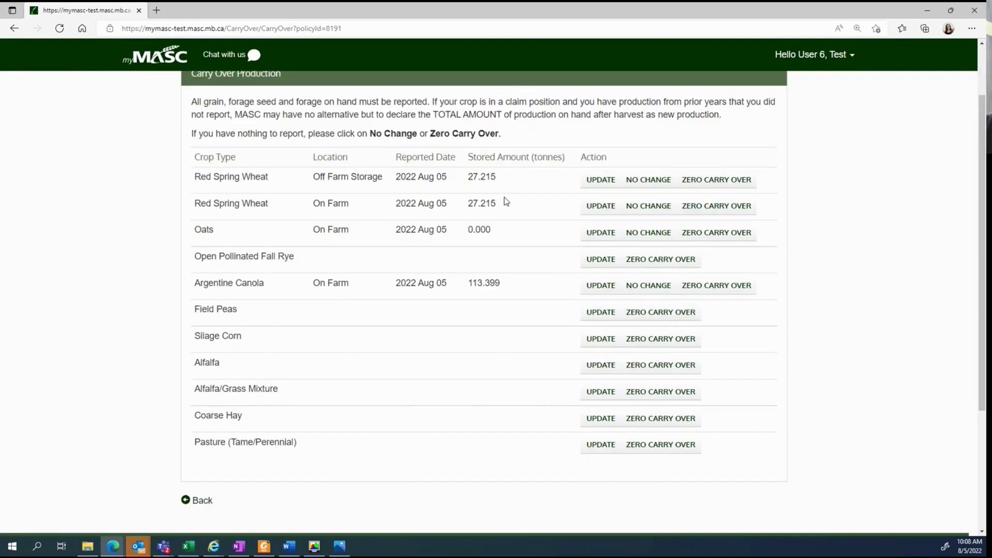
scroll(507, 201, "up", 2)
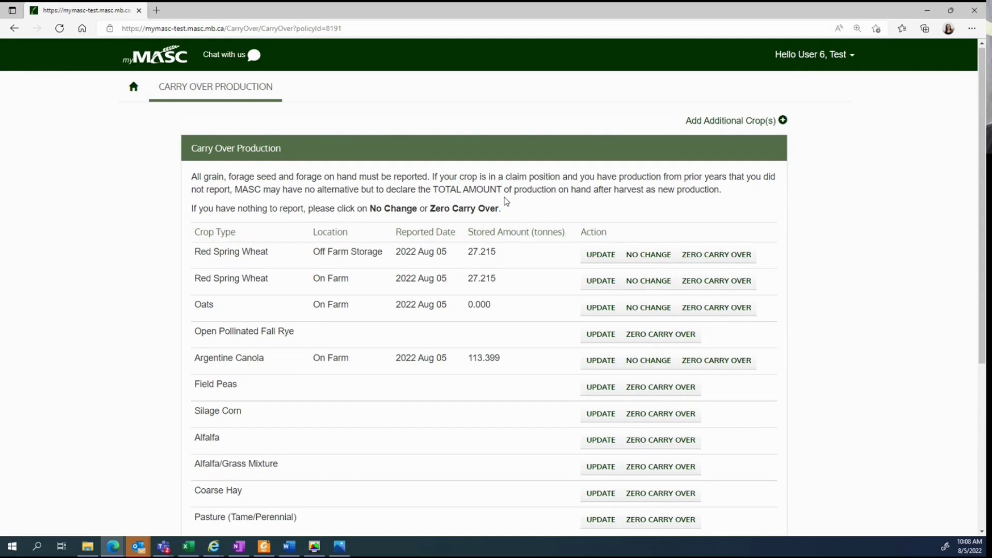
scroll(507, 202, "down", 2)
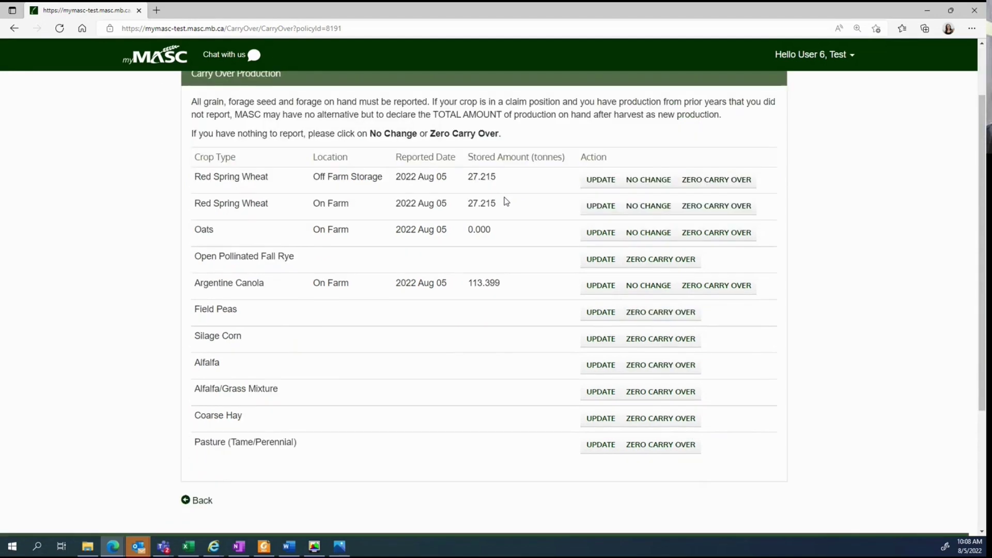